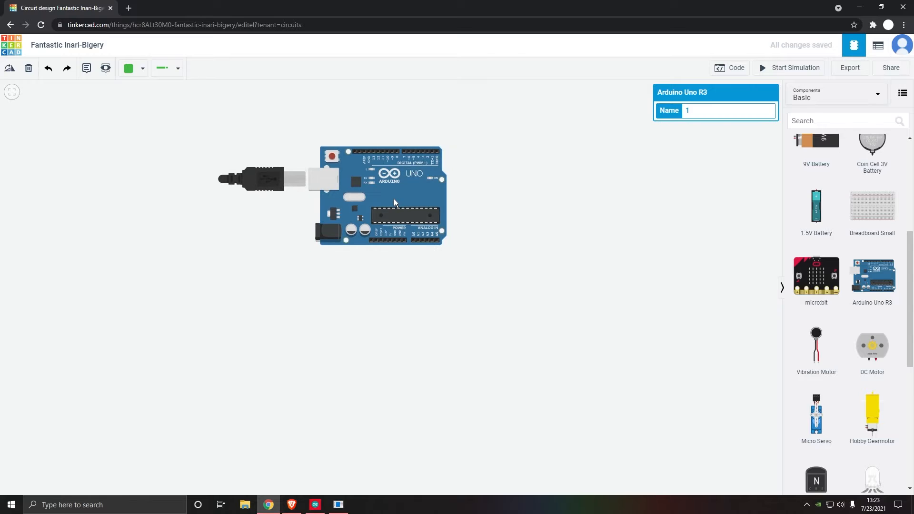
Step: Add a small breadboard to the workspace and position it directly above the Arduino Uno
scroll(882, 224, "down", 2)
key("ctrl+minus")
key("ctrl+minus")
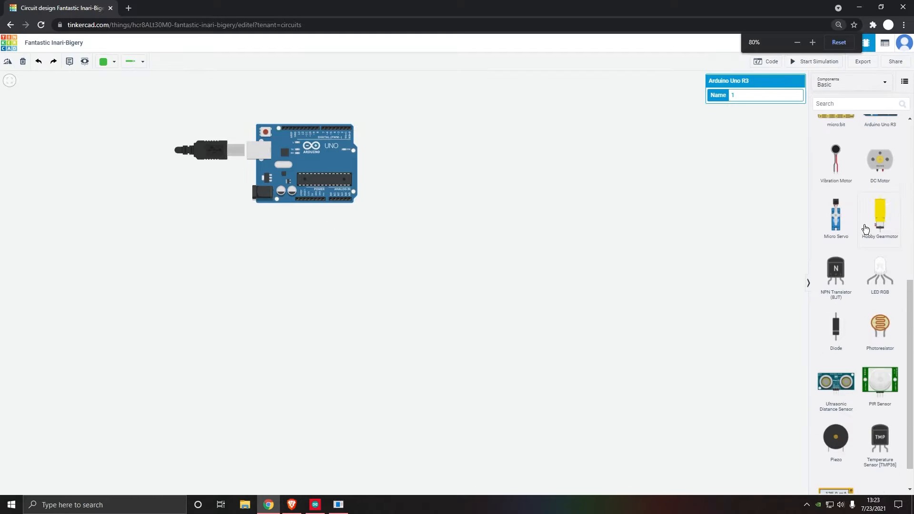
scroll(653, 232, "up", 3)
scroll(222, 166, "down", 1)
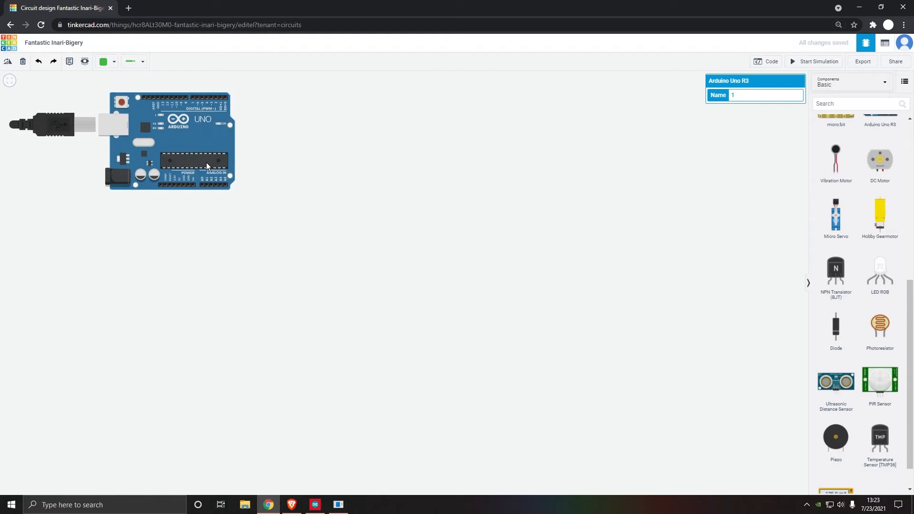
scroll(891, 317, "up", 6)
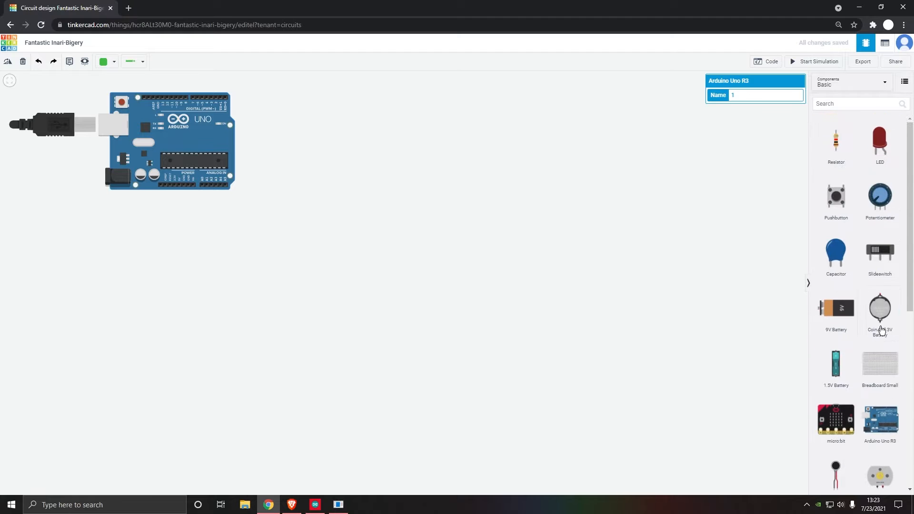
left_click_drag(877, 365, 396, 94)
left_click_drag(200, 157, 372, 297)
left_click(383, 139)
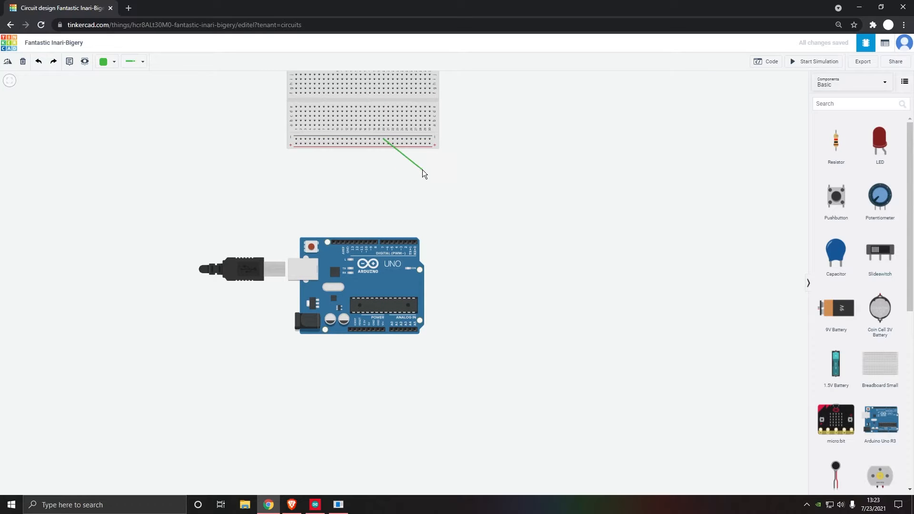
key("Escape")
left_click_drag(373, 98, 380, 149)
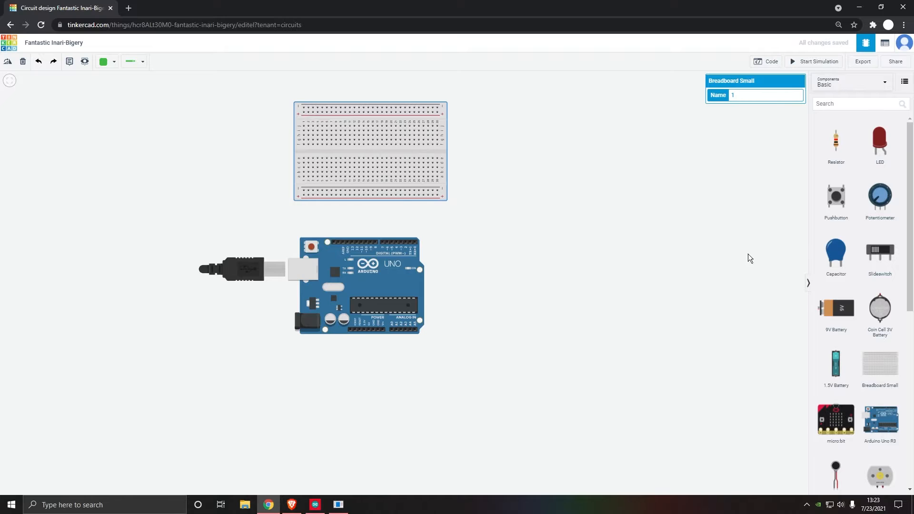
Step: Place a pushbutton in the empty workspace area beside the breadboard and Arduino
scroll(746, 259, "up", 2)
scroll(857, 286, "down", 3)
scroll(550, 255, "down", 1)
scroll(485, 295, "down", 1)
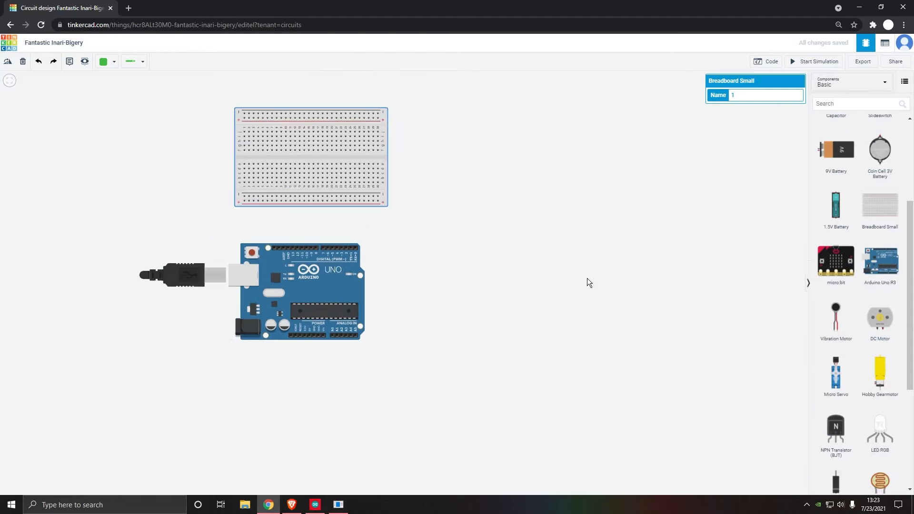
scroll(841, 242, "up", 3)
left_click_drag(834, 192, 592, 231)
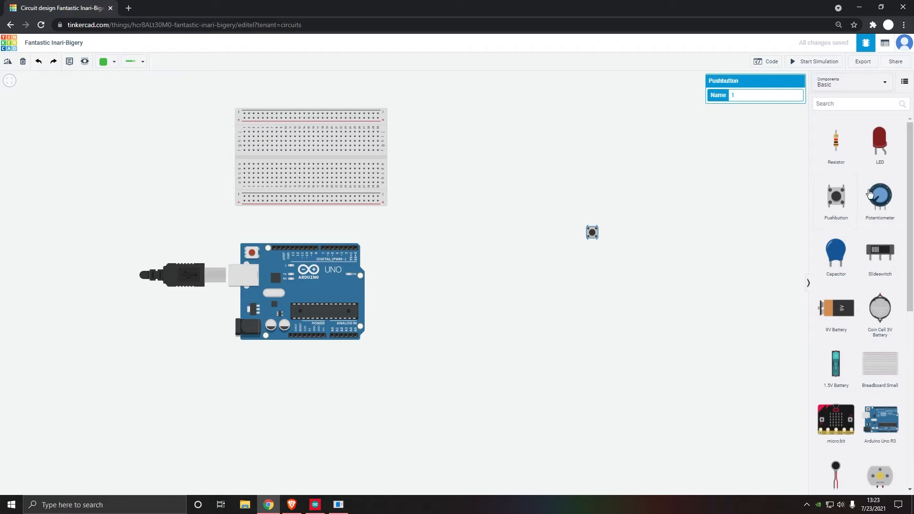
Step: Place six red LEDs in a horizontal row in the empty area beside the breadboard
left_click_drag(880, 146, 860, 152)
left_click_drag(661, 156, 490, 138)
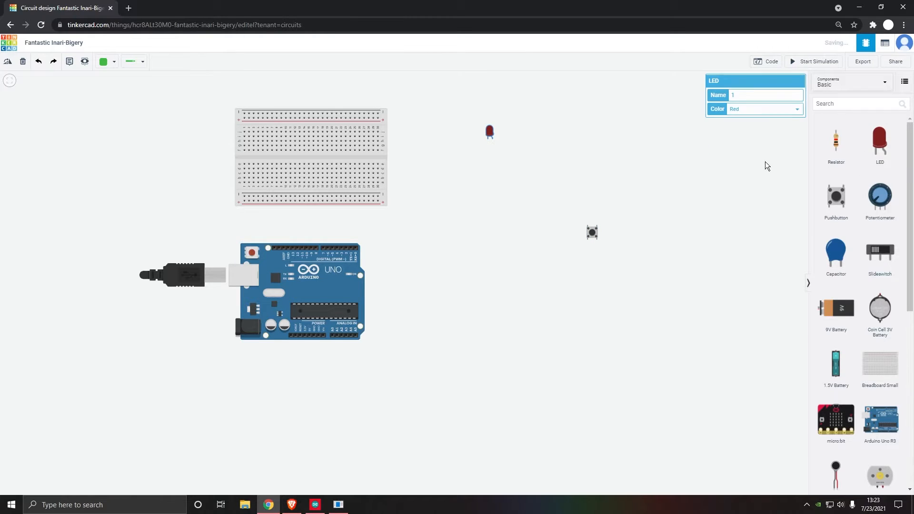
left_click_drag(881, 148, 512, 138)
left_click_drag(871, 150, 538, 135)
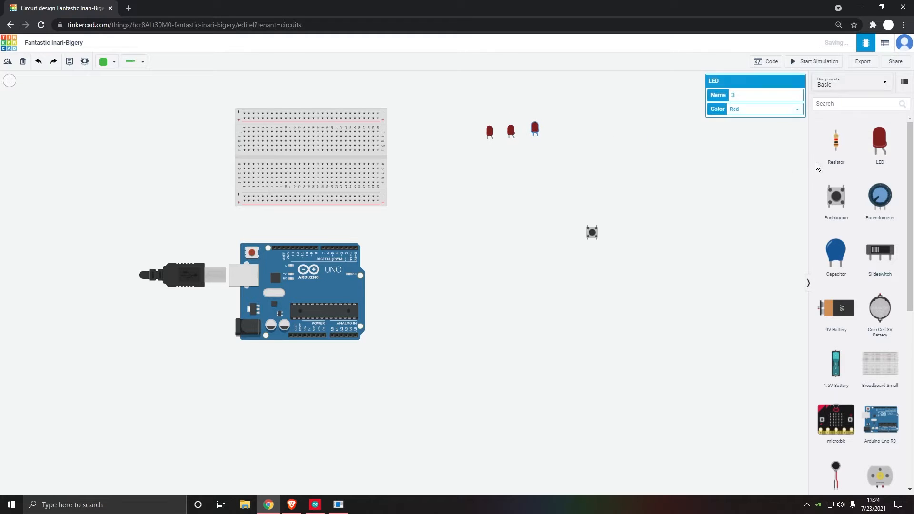
left_click_drag(879, 145, 568, 138)
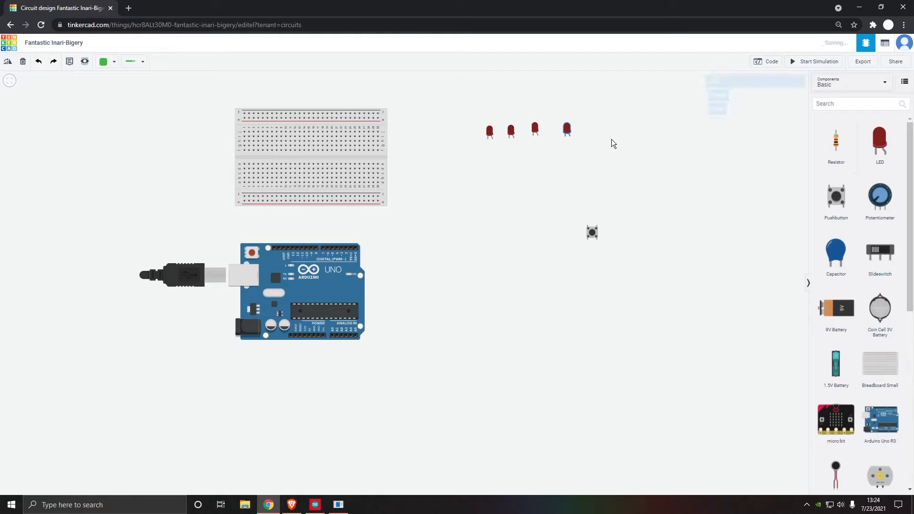
left_click_drag(880, 143, 594, 133)
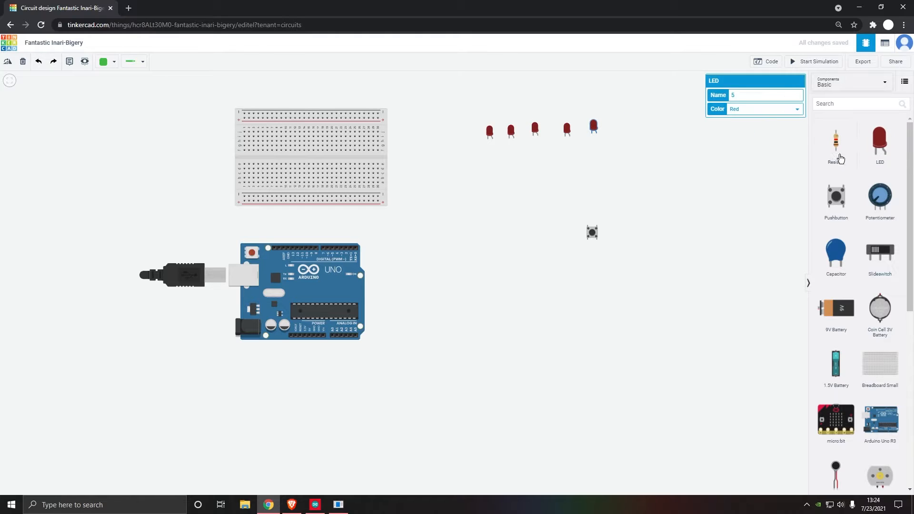
left_click_drag(880, 145, 690, 147)
left_click_drag(624, 134, 625, 134)
Step: Place a vertical resistor below the first LED and set its resistance to 220 Ω
left_click_drag(836, 142, 487, 182)
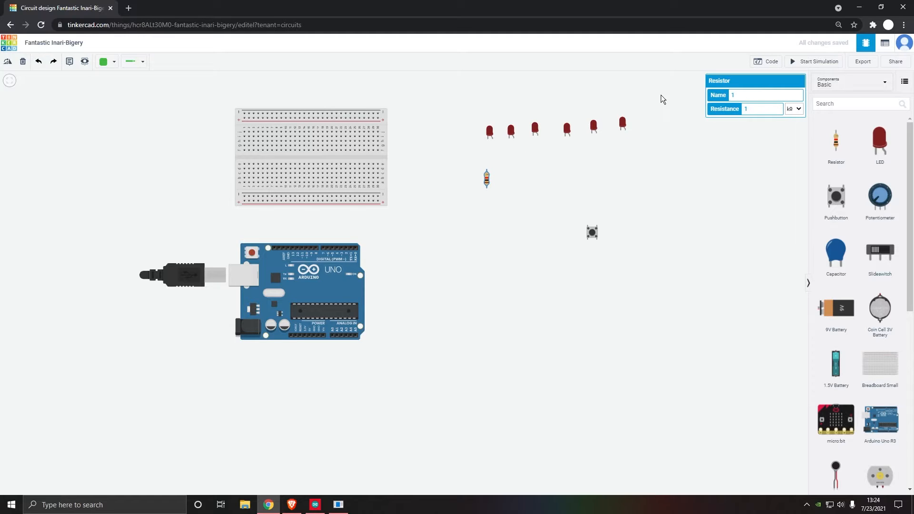
key("Delete")
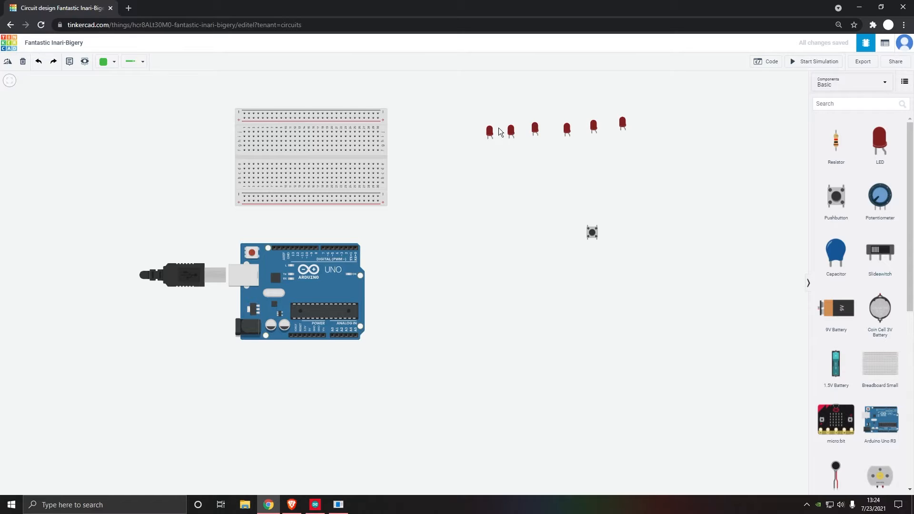
left_click_drag(840, 144, 487, 175)
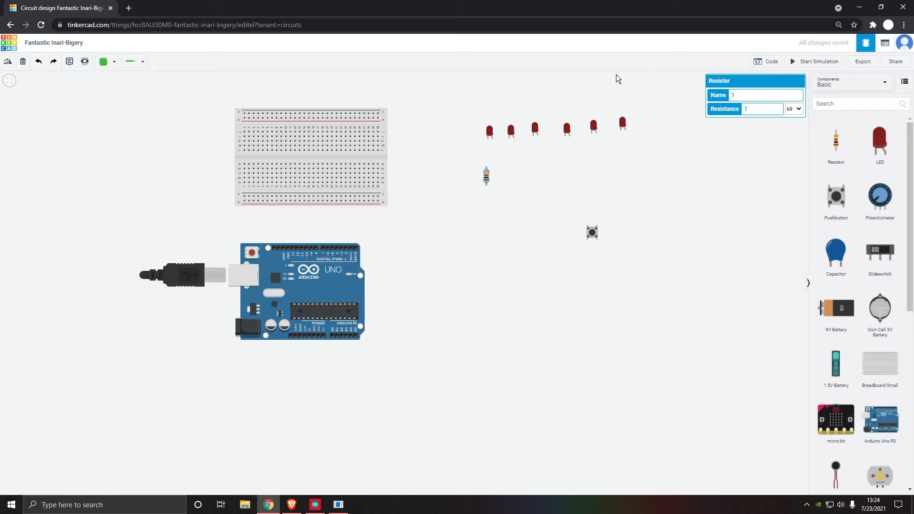
left_click(794, 109)
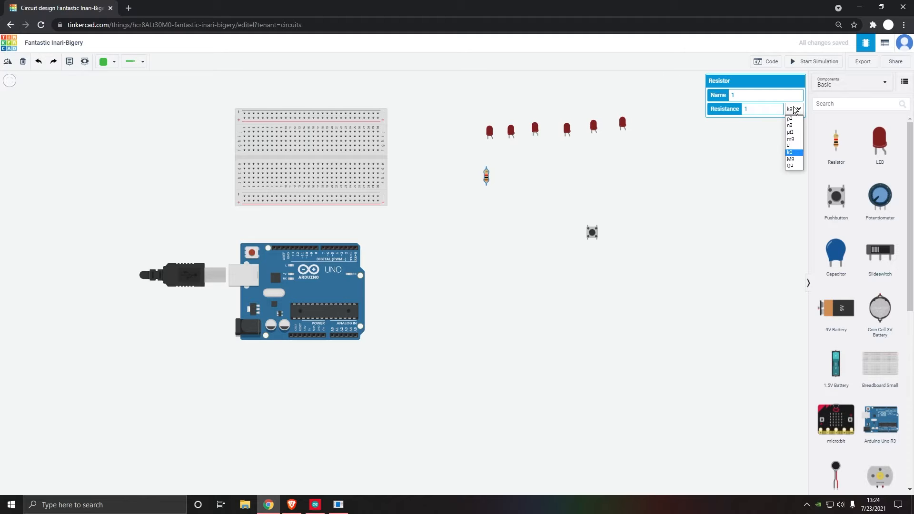
left_click(793, 145)
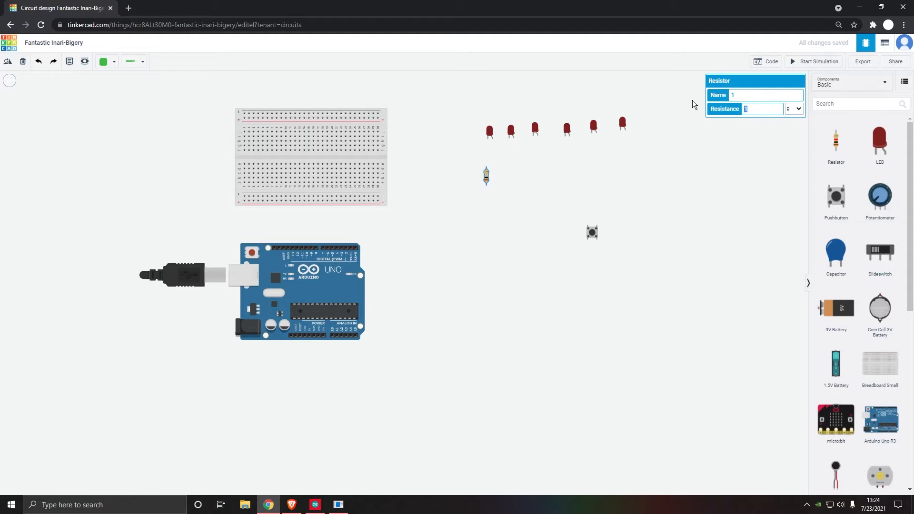
left_click_drag(765, 108, 705, 99)
type("220")
left_click(680, 190)
Step: Duplicate the 220 Ω resistor six times, placing the copies in a row beneath the LEDs
left_click_drag(502, 193, 469, 169)
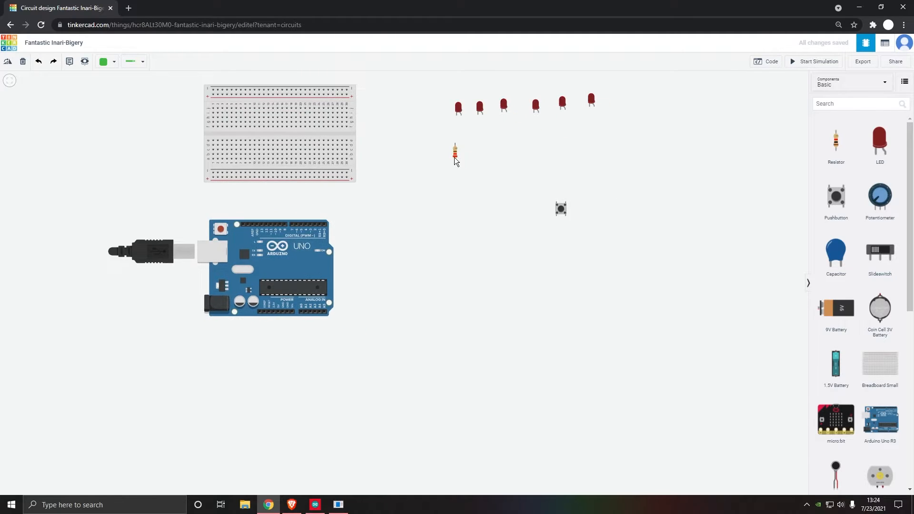
left_click(455, 153)
key("ctrl+v")
left_click(519, 151)
key("ctrl+v")
left_click(473, 153)
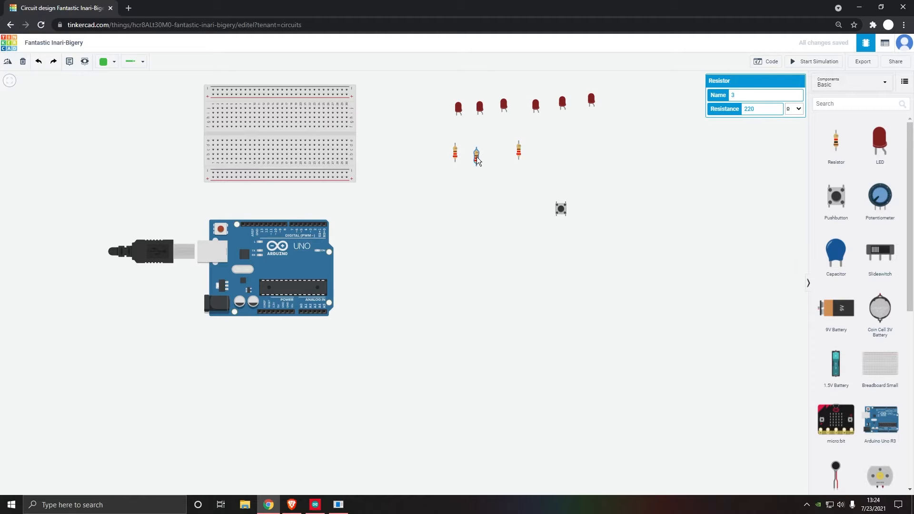
key("ctrl+v")
left_click(487, 153)
key("ctrl+v")
left_click(508, 155)
key("ctrl+v")
left_click(538, 153)
key("ctrl+v")
left_click(562, 154)
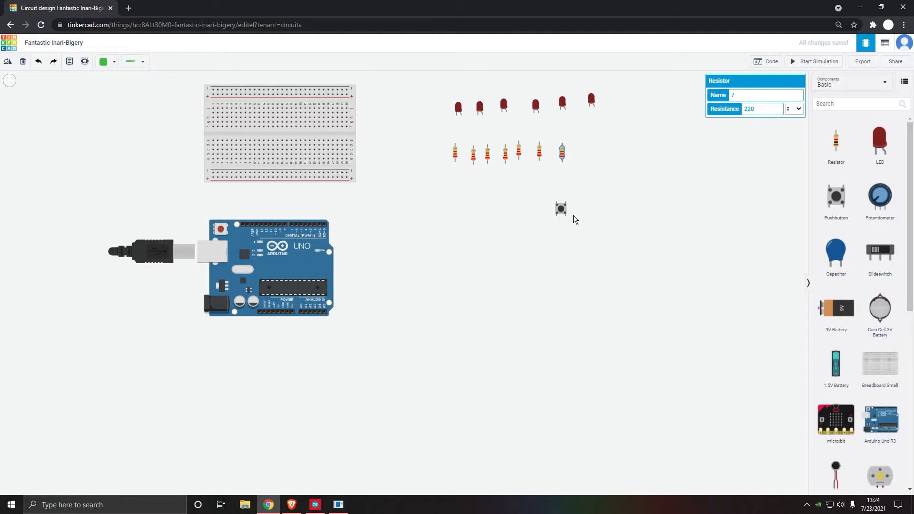
Step: Wire the Arduino's GND pin beside pin 13 to column 1 of the breadboard's lower negative rail and colour the wire black
scroll(283, 180, "up", 1)
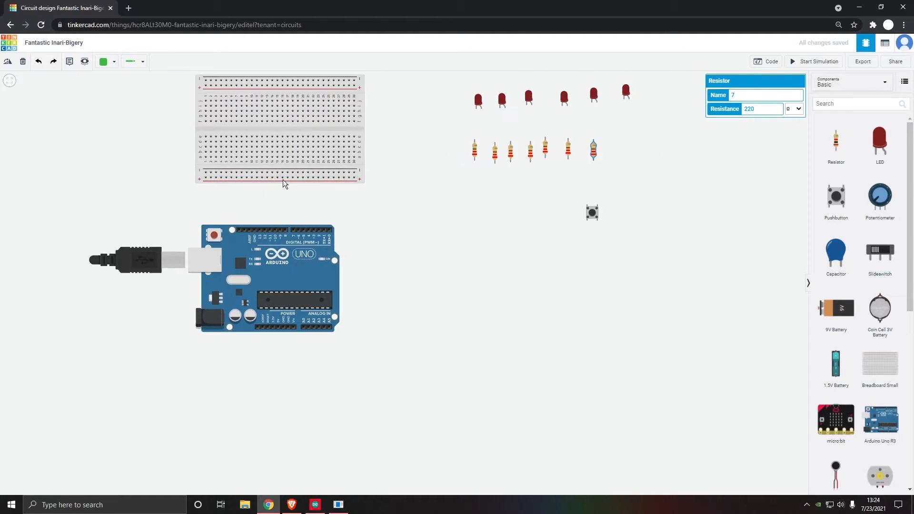
scroll(282, 180, "down", 1)
left_click_drag(259, 200, 353, 242)
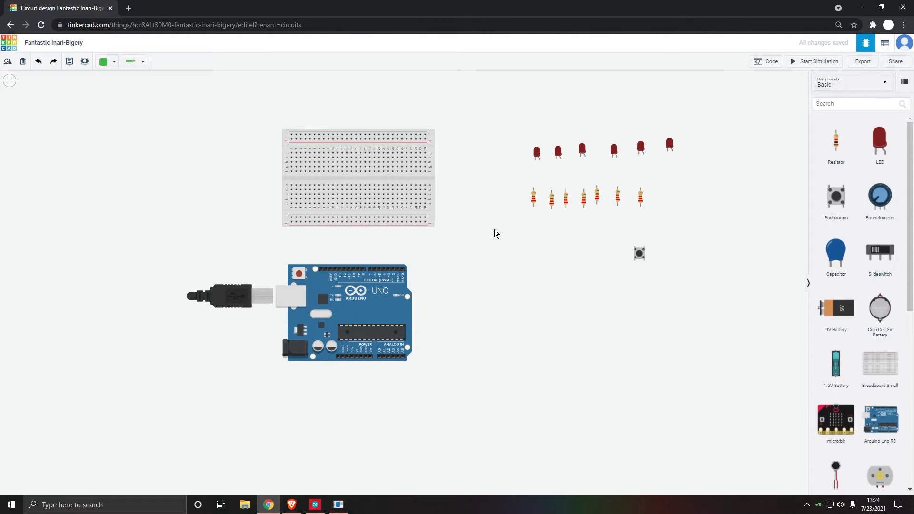
scroll(349, 272, "up", 3)
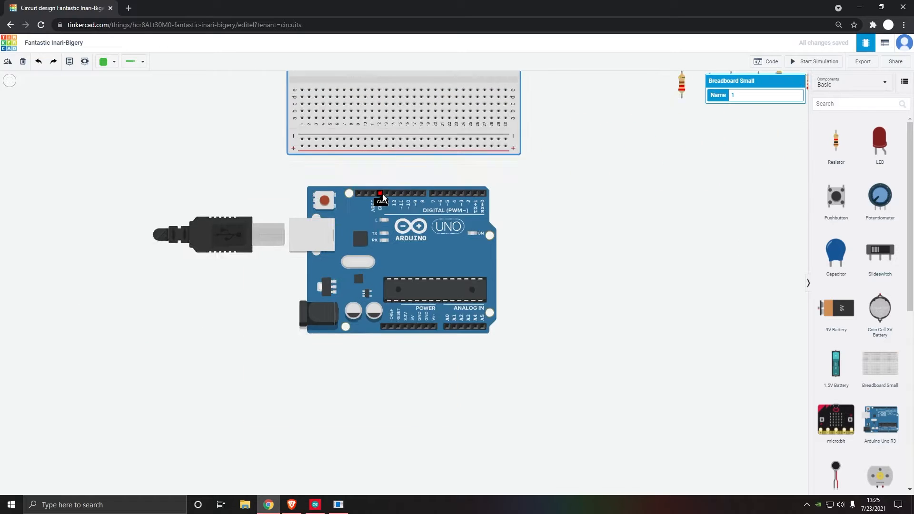
scroll(380, 194, "up", 2)
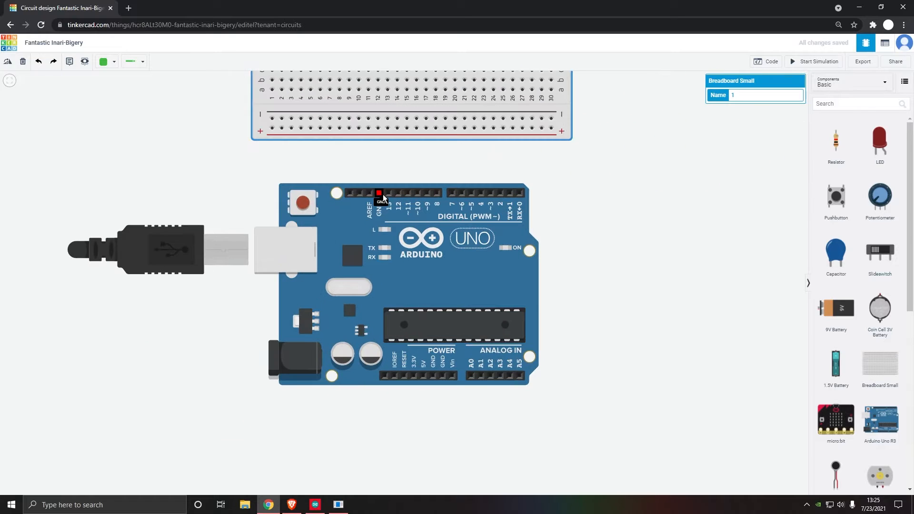
left_click(379, 193)
left_click(311, 118)
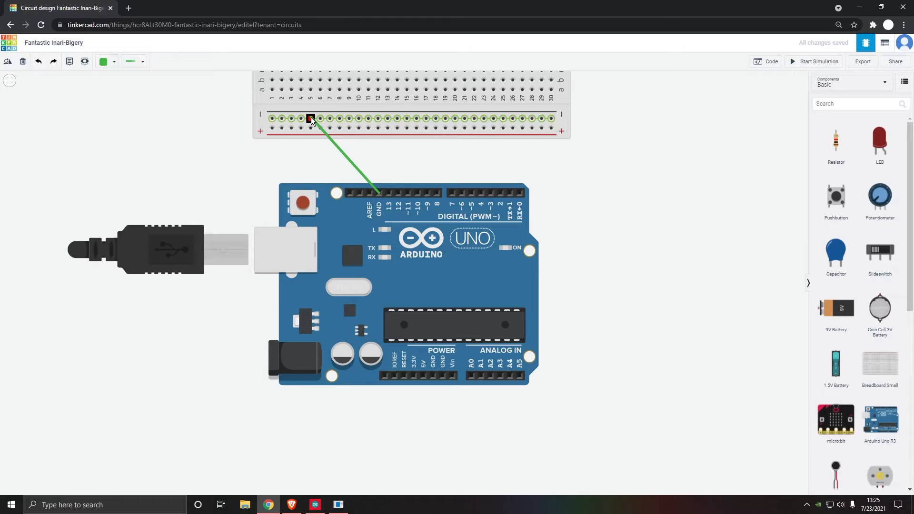
left_click_drag(311, 118, 272, 121)
left_click(107, 61)
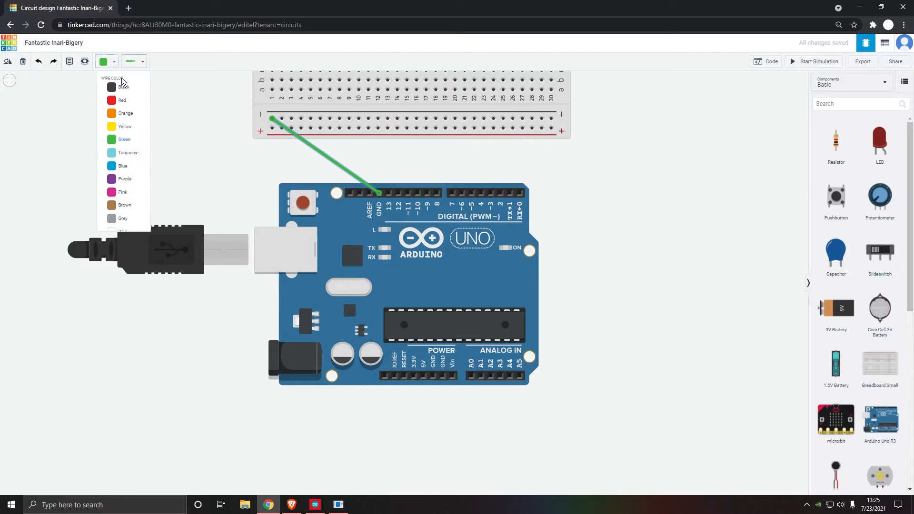
left_click(125, 88)
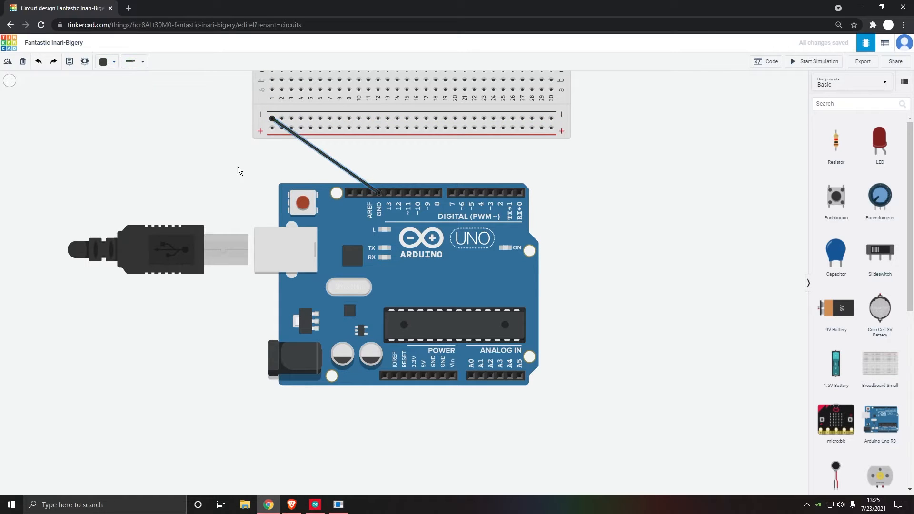
Step: Place a second pushbutton on the breadboard, straddling the centre gap with its legs in columns 4 and 6
scroll(237, 169, "up", 1)
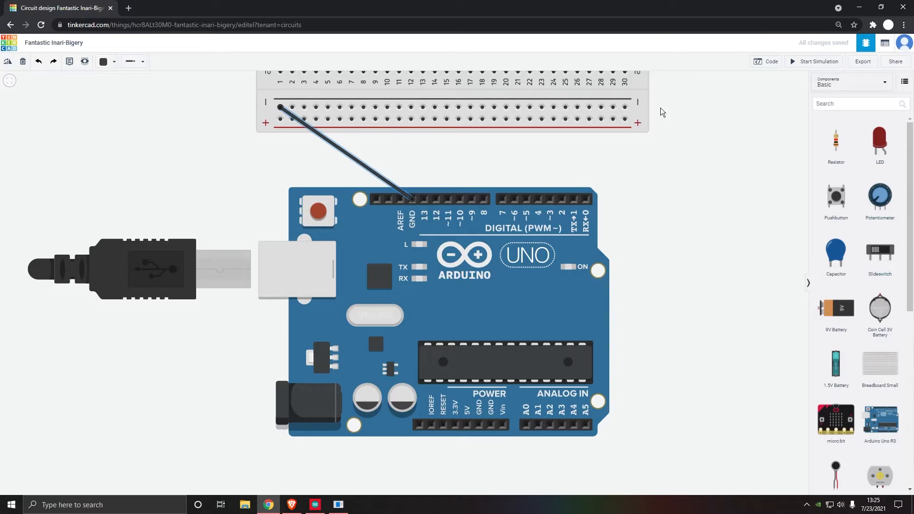
scroll(685, 105, "down", 4)
left_click_drag(670, 161, 581, 265)
left_click_drag(835, 196, 374, 144)
scroll(362, 141, "down", 2)
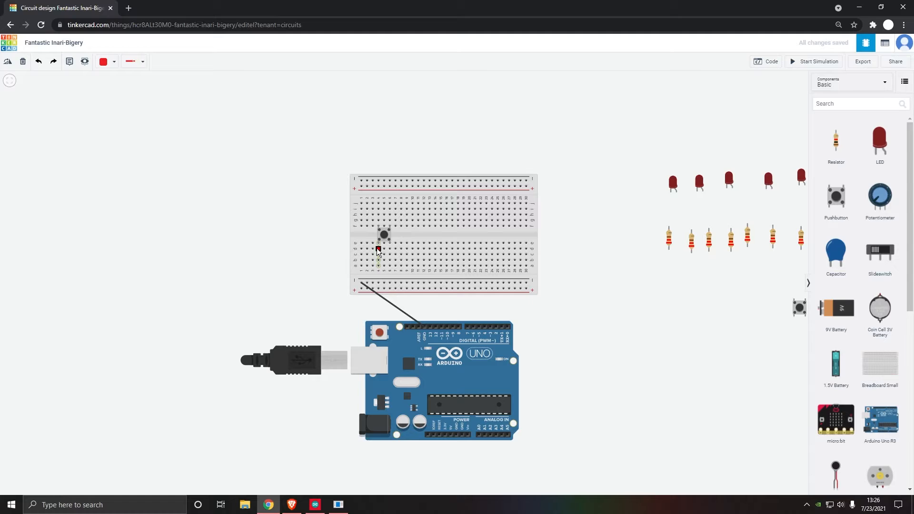
Step: Connect the pushbutton's lower-left leg in column 4 straight down to the breadboard's lower positive rail with a red wire
left_click(378, 249)
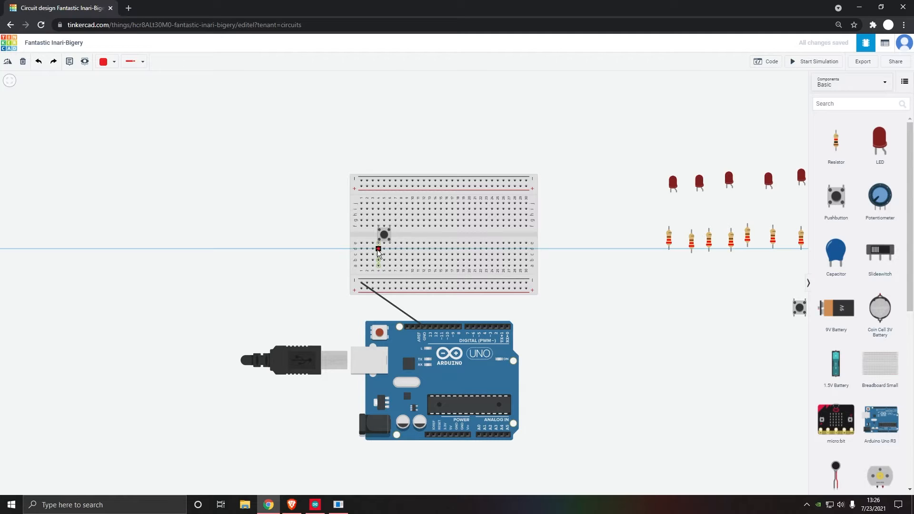
left_click(367, 288)
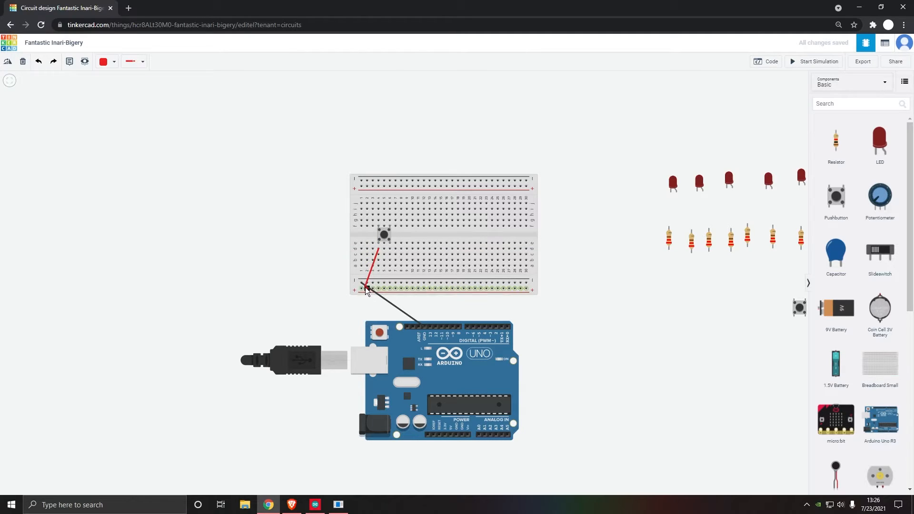
left_click(362, 288)
left_click_drag(363, 289, 378, 290)
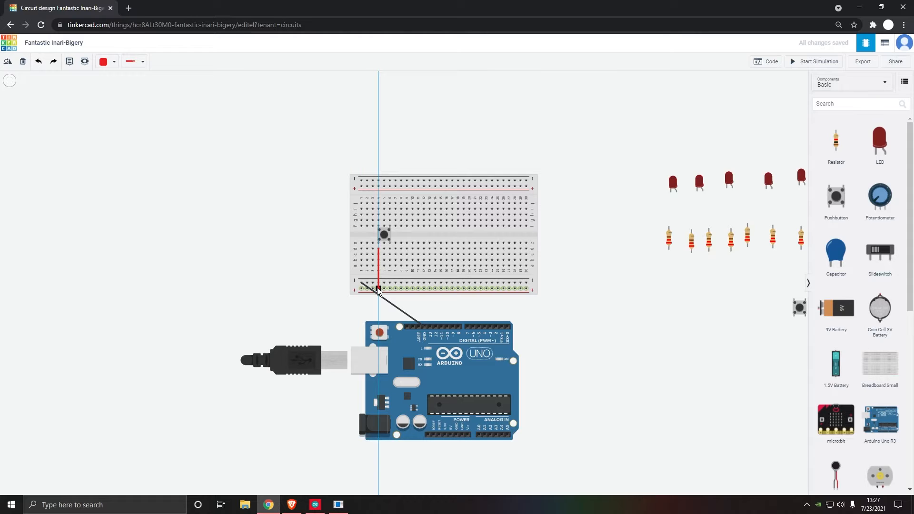
left_click_drag(379, 290, 378, 289)
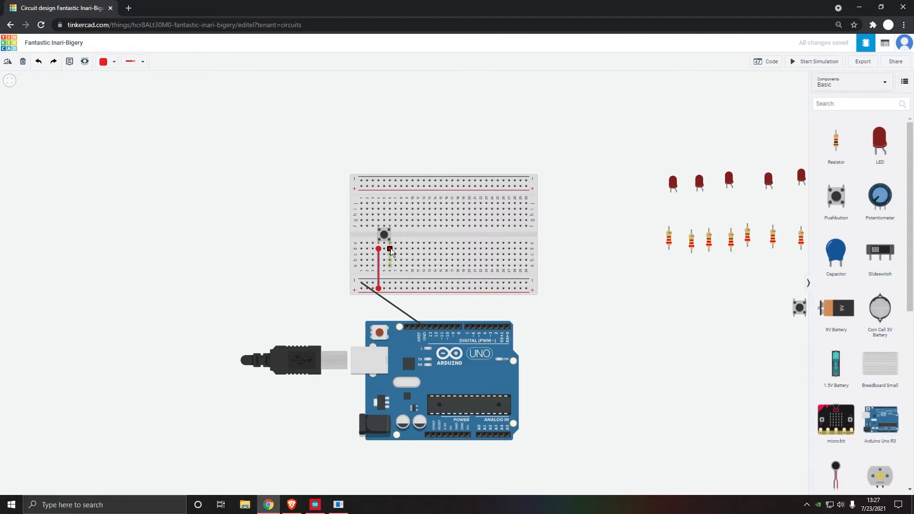
Step: Wire the pushbutton's lower-right leg in column 6 to Arduino pin 13 and colour the wire green
left_click(390, 250)
left_click(443, 325)
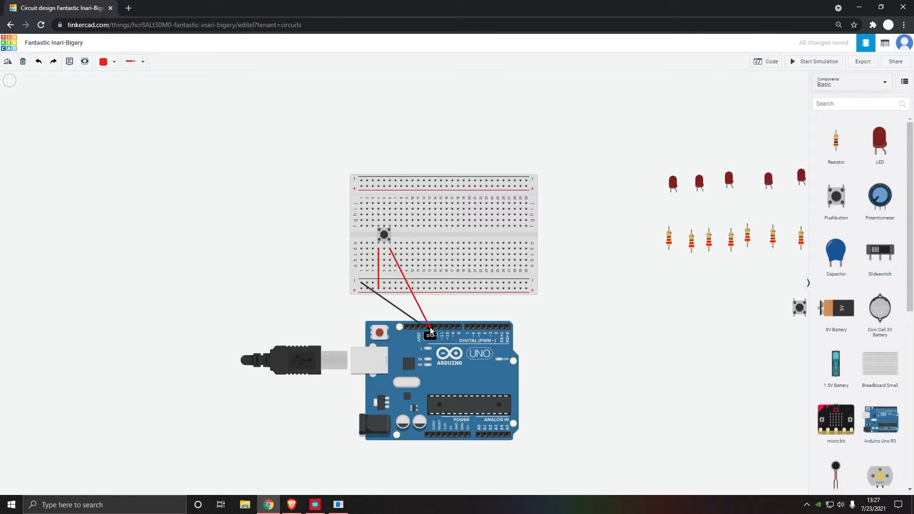
left_click(431, 328)
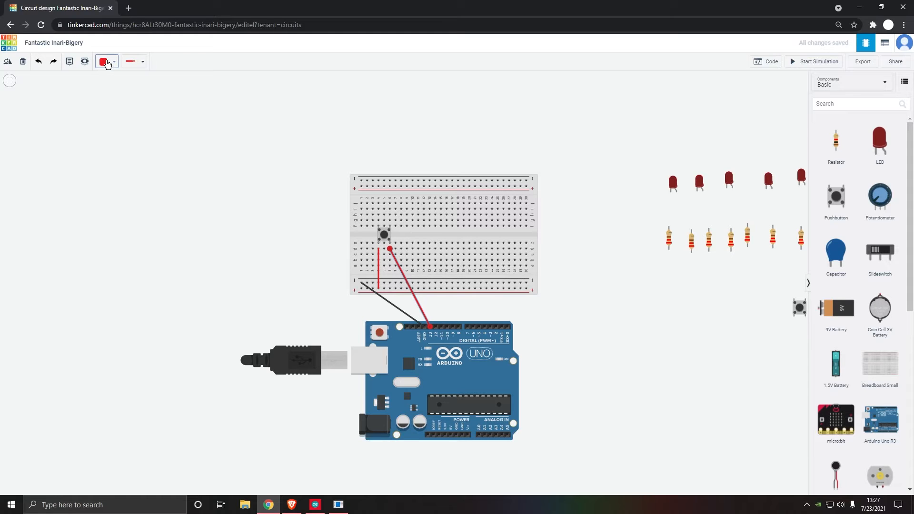
left_click(104, 62)
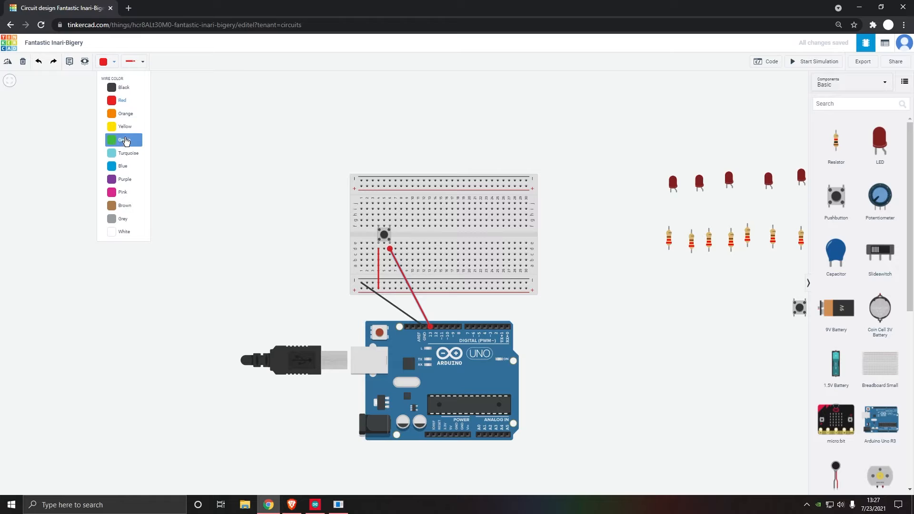
left_click(125, 140)
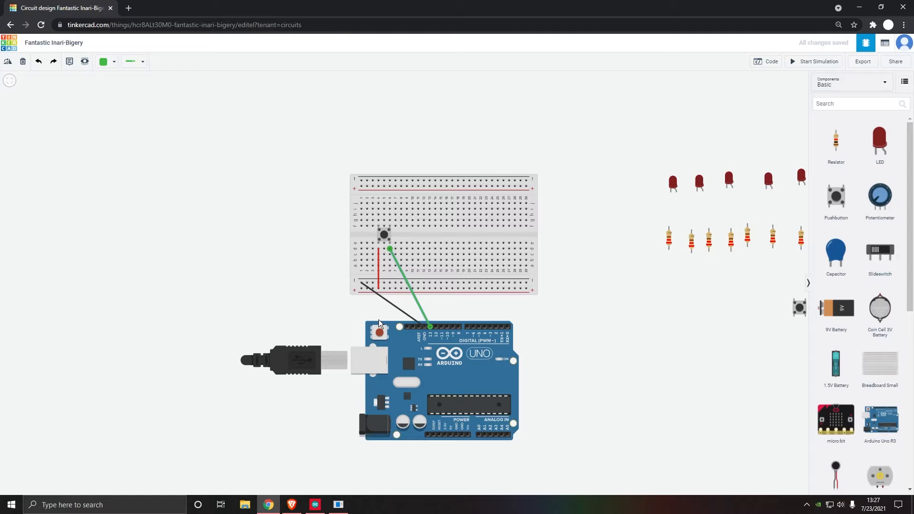
Step: Place a 220 Ω resistor in column 6, connecting the pushbutton's lower-right leg to the breadboard's lower negative rail
left_click_drag(666, 237, 286, 279)
left_click(561, 246)
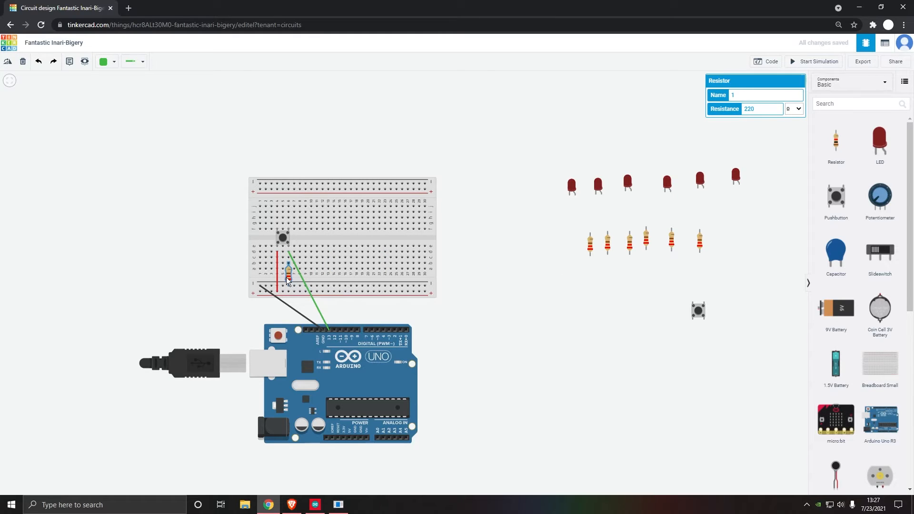
left_click_drag(287, 280, 288, 276)
left_click_drag(287, 276, 287, 276)
Step: Wire the Arduino's 5V pin to the breadboard's lower positive rail near column 8 and colour the wire red
left_click(349, 438)
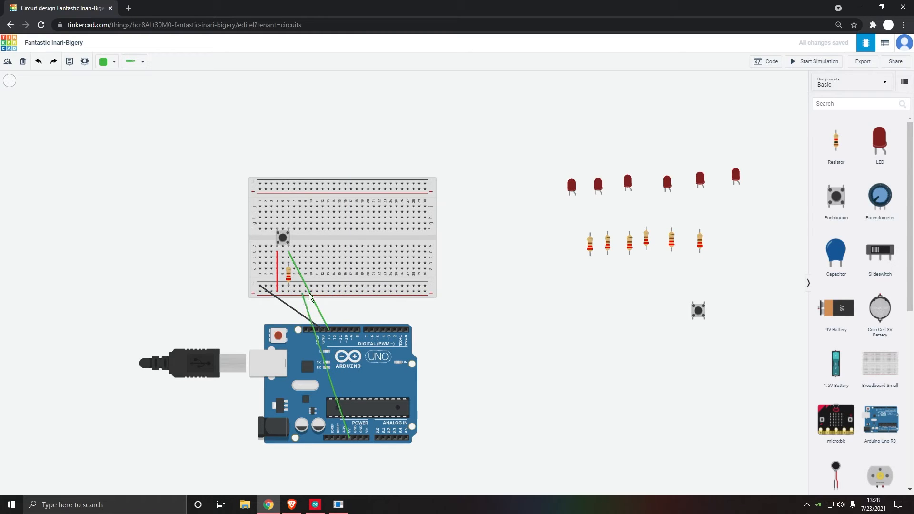
left_click(362, 292)
left_click_drag(376, 294, 302, 293)
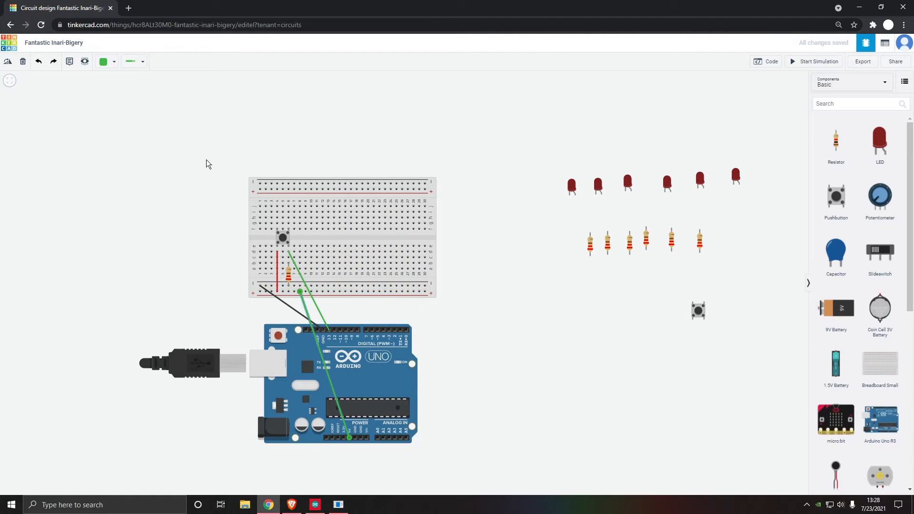
left_click(107, 61)
left_click(123, 105)
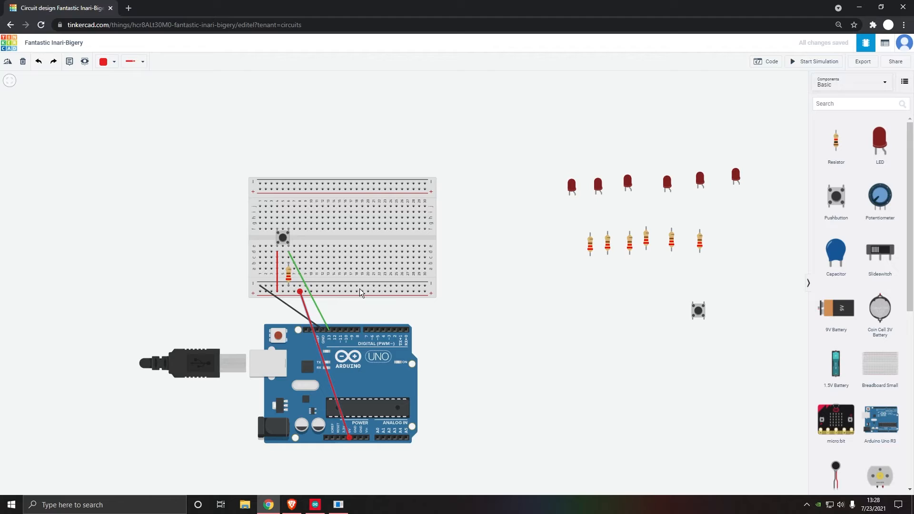
Step: Place the first three red LEDs side by side along the breadboard's centre gap, with their legs in columns 23 to 28
left_click_drag(571, 187, 540, 181)
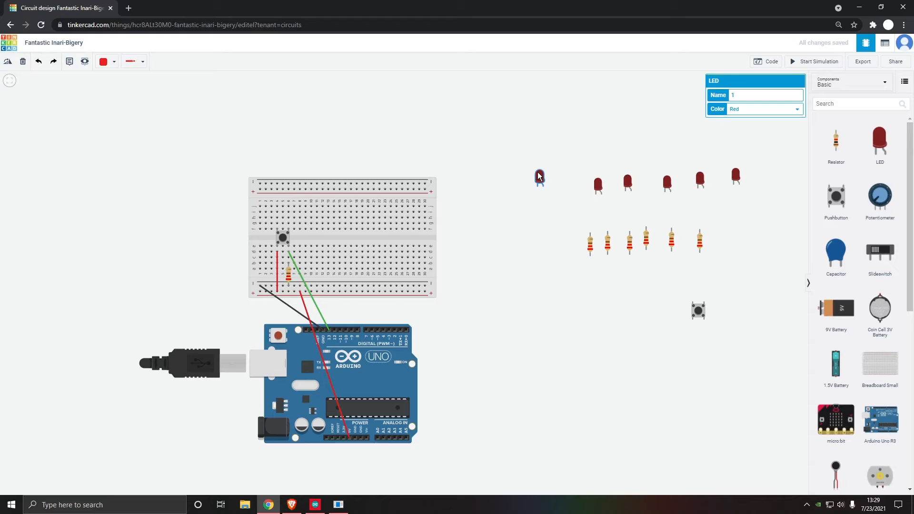
left_click_drag(538, 177, 414, 238)
left_click_drag(580, 195, 292, 267)
left_click_drag(517, 217, 280, 272)
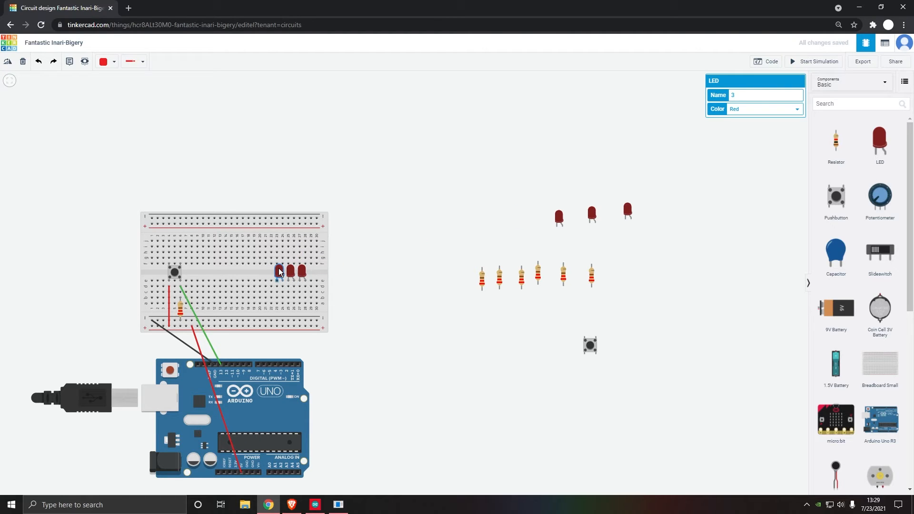
Step: Place the remaining three red LEDs beside the others on the breadboard, with their legs in columns 17 to 22
scroll(304, 292, "up", 2)
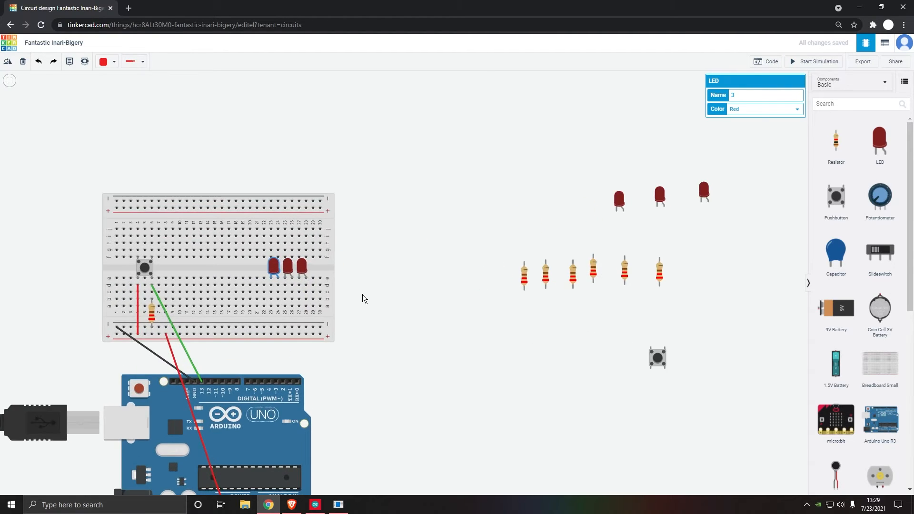
left_click_drag(361, 295, 430, 242)
left_click_drag(686, 155, 327, 223)
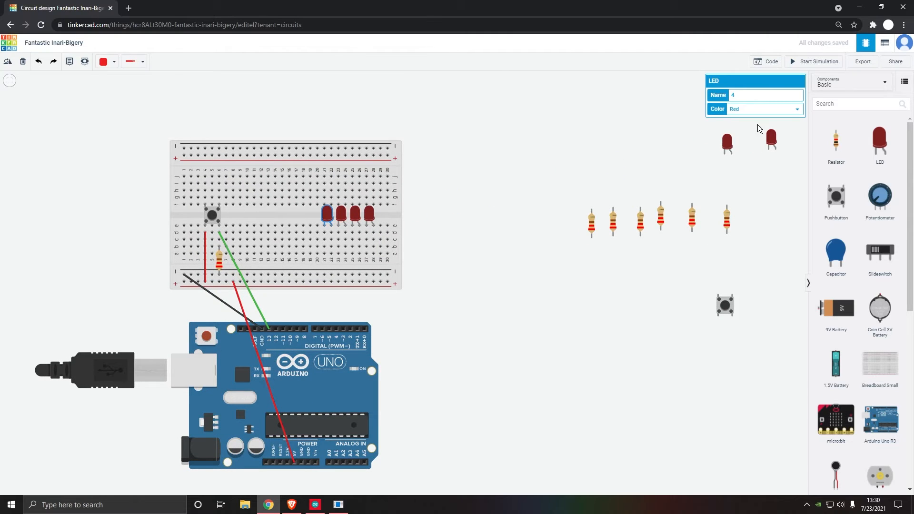
left_click_drag(730, 145, 310, 220)
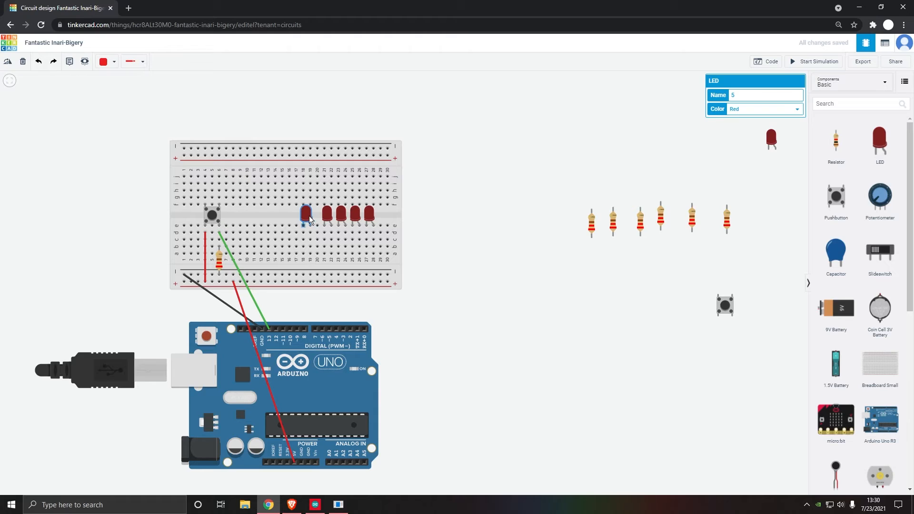
left_click_drag(771, 139, 297, 223)
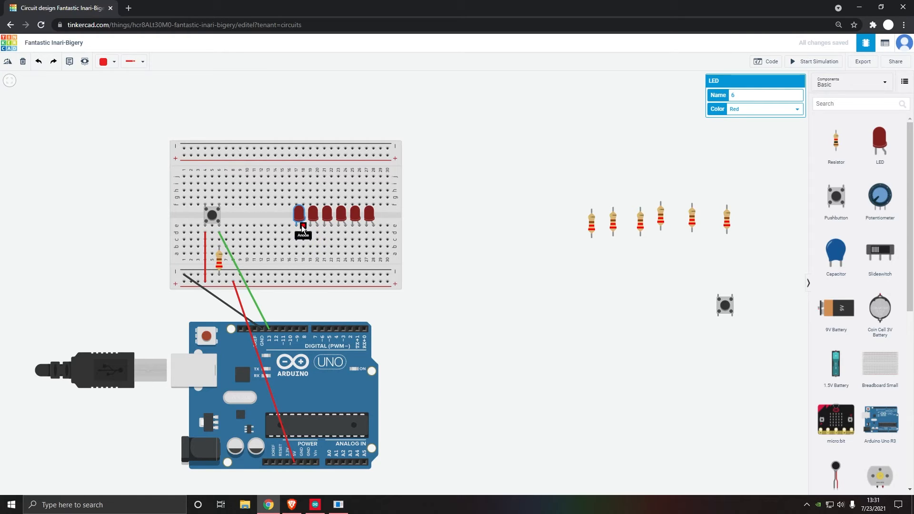
Step: Connect Arduino pins 7 and 6 to row a of breadboard columns 18 and 20 with red wires
left_click(313, 329)
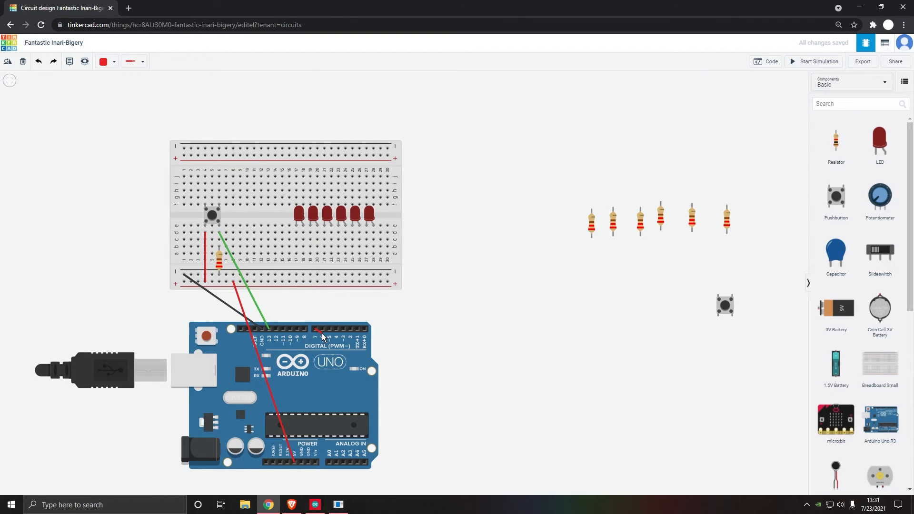
left_click(303, 253)
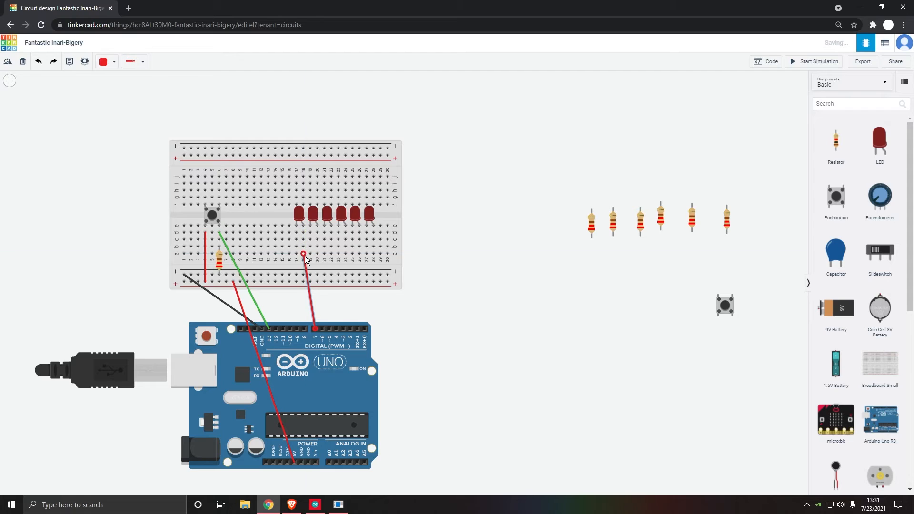
left_click(320, 329)
left_click(318, 256)
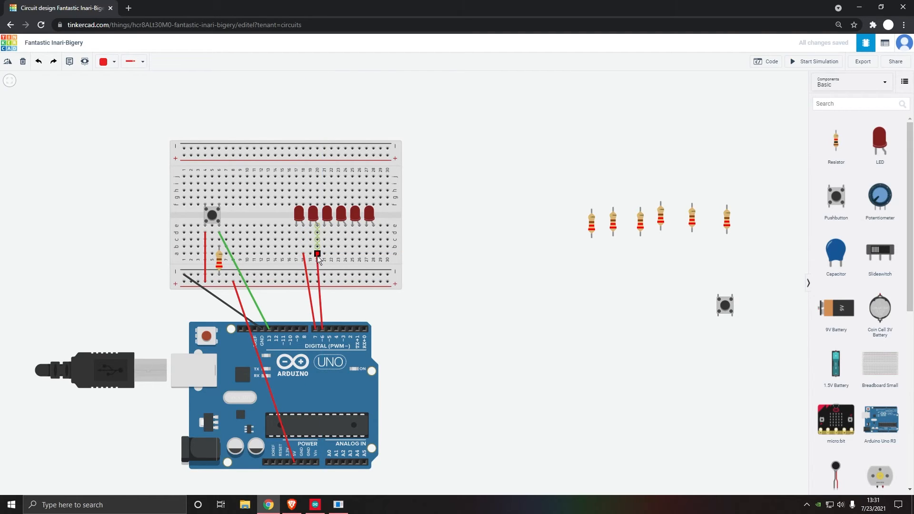
key("Delete")
left_click(322, 328)
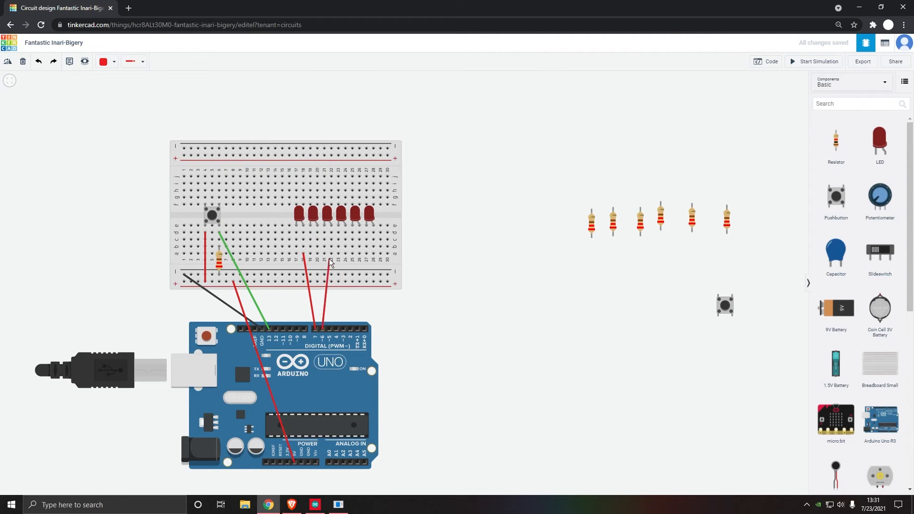
left_click(317, 251)
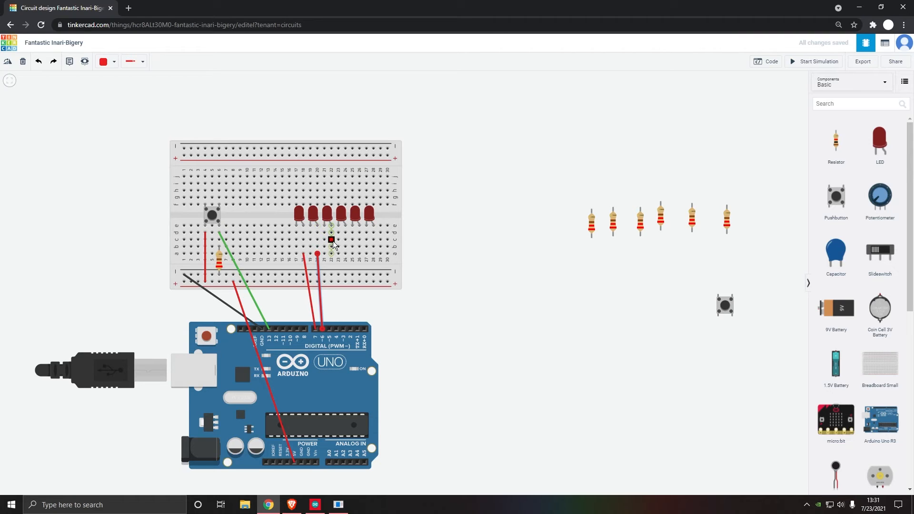
Step: Connect row a of breadboard columns 22 and 24 to Arduino pins 5 and 4 with red wires
left_click(332, 254)
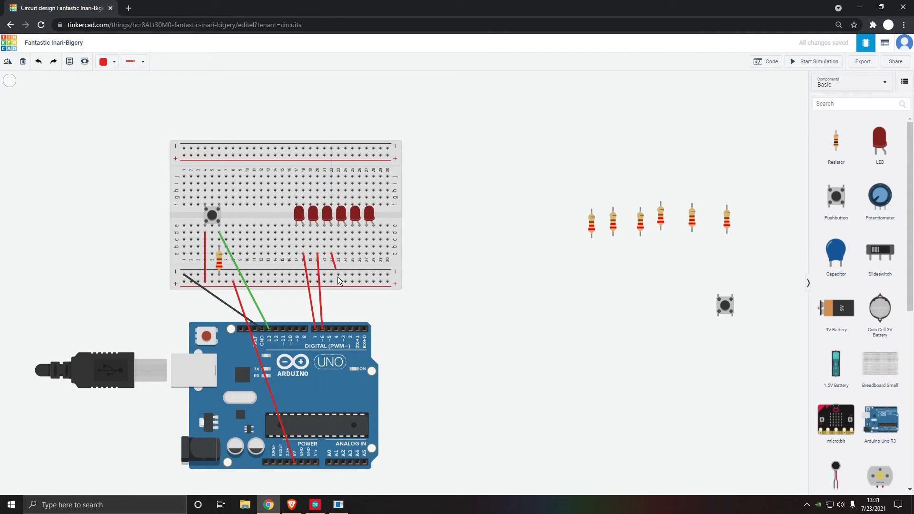
left_click(329, 329)
left_click(336, 329)
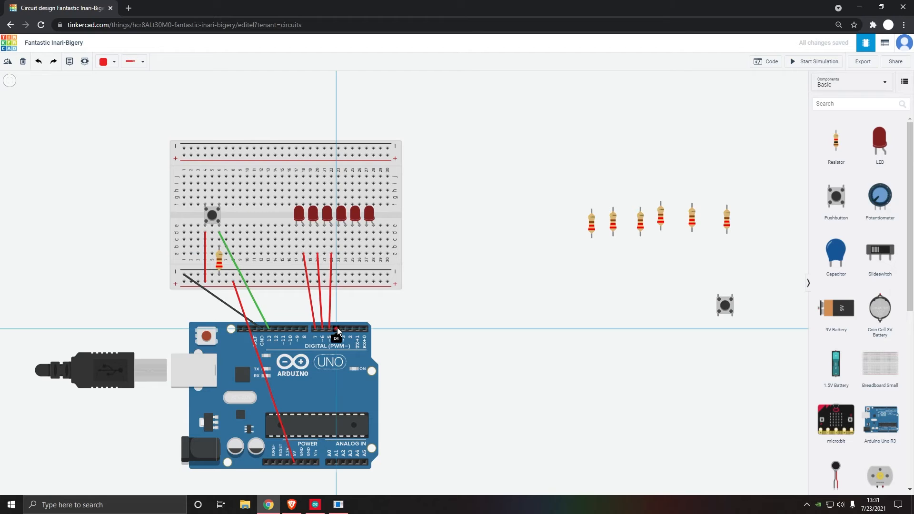
left_click(345, 254)
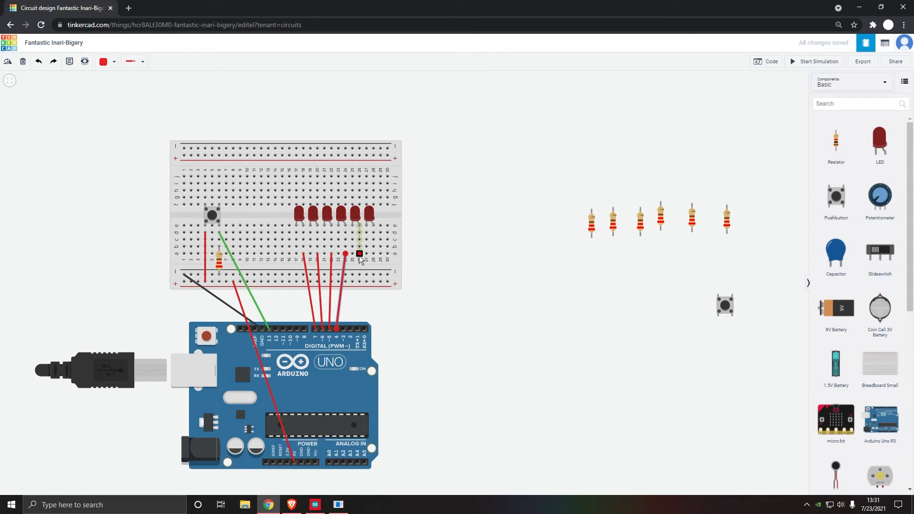
Step: Connect row a of breadboard columns 26 and 28 to Arduino pins 3 and 2 with red wires
left_click(358, 253)
left_click(351, 329)
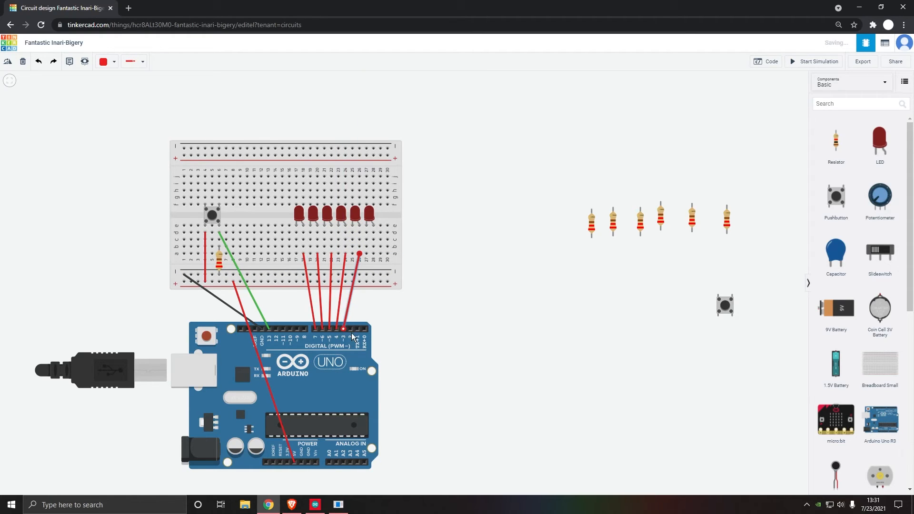
left_click(350, 329)
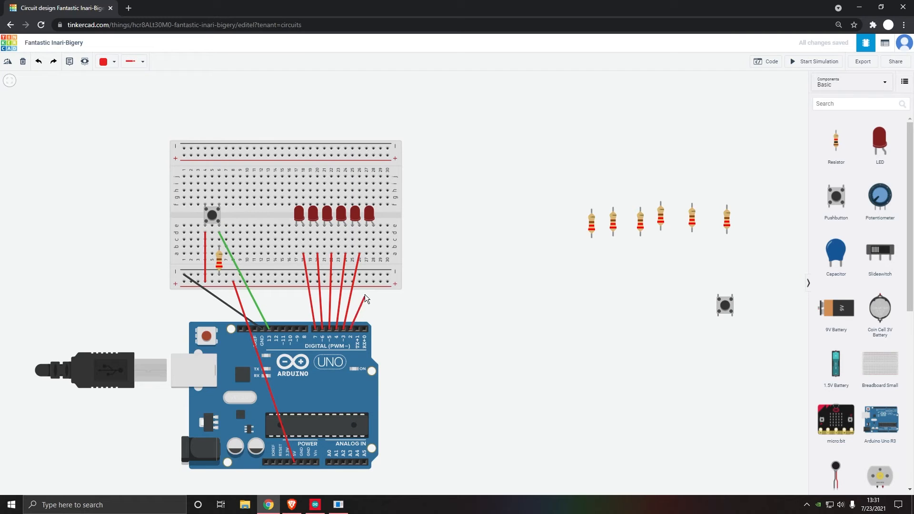
left_click(373, 255)
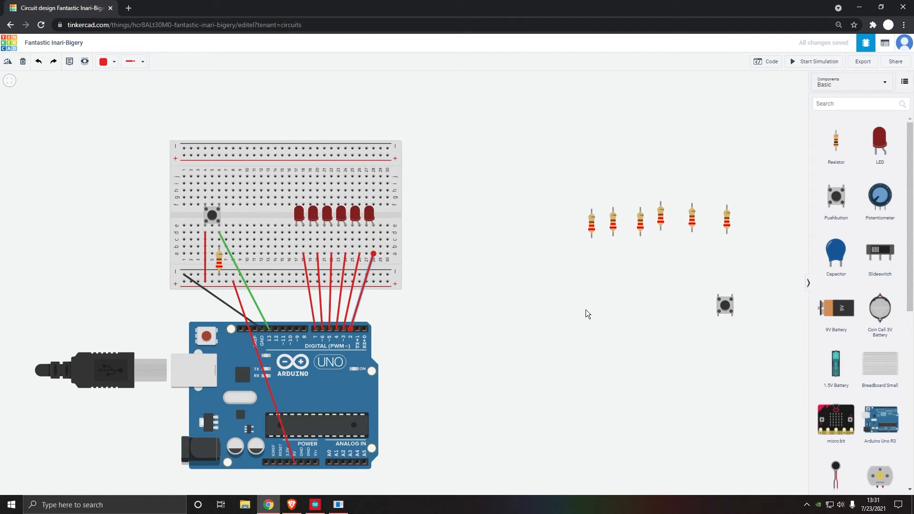
Step: Place the six 220 Ω resistors between the LEDs' cathode columns 17, 19, 21, 23, 25 and 27 and the lower negative rail
left_click_drag(593, 223, 299, 263)
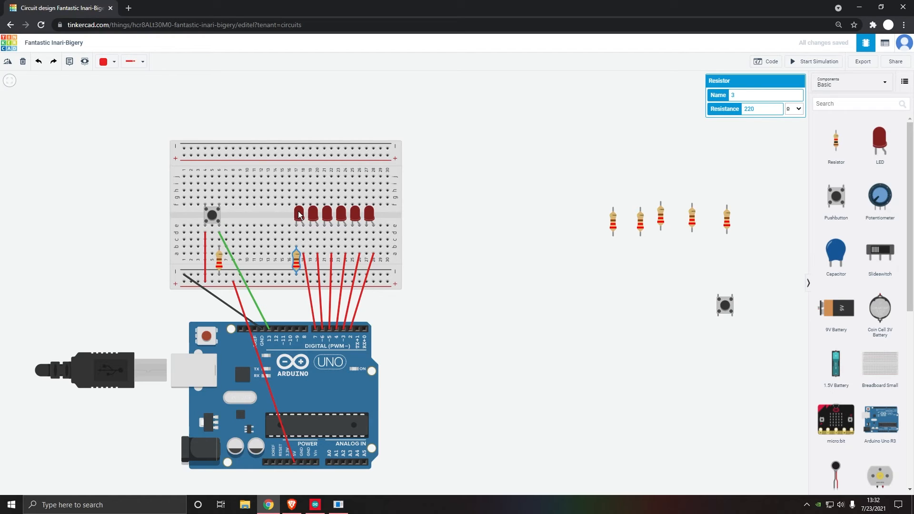
left_click_drag(613, 221, 313, 261)
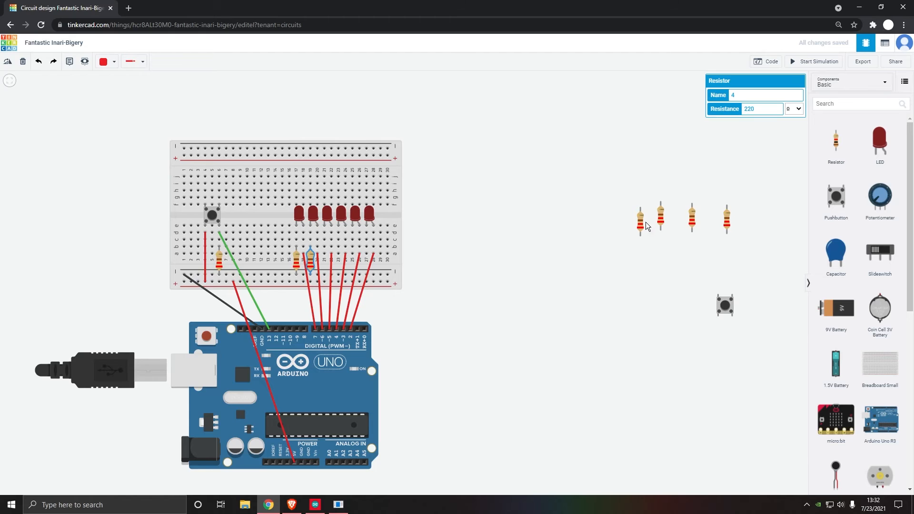
left_click_drag(641, 225, 332, 267)
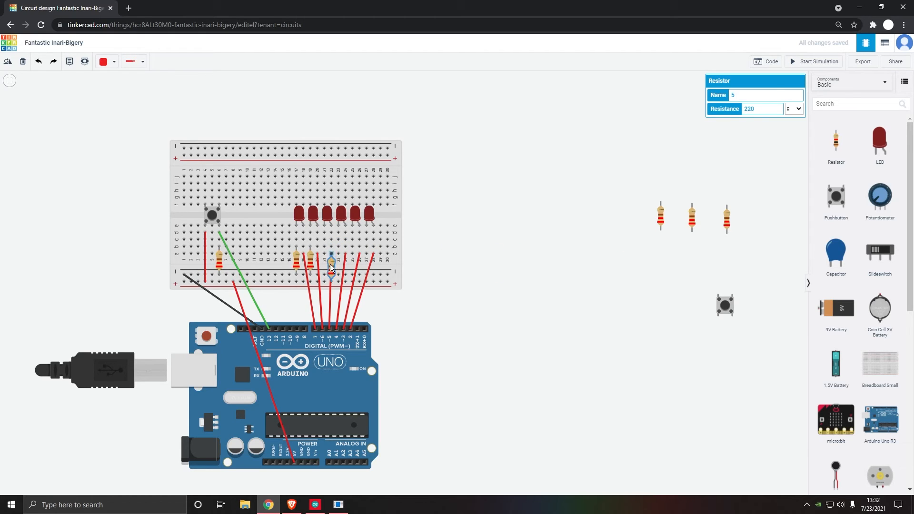
left_click(660, 222)
left_click_drag(659, 223, 339, 268)
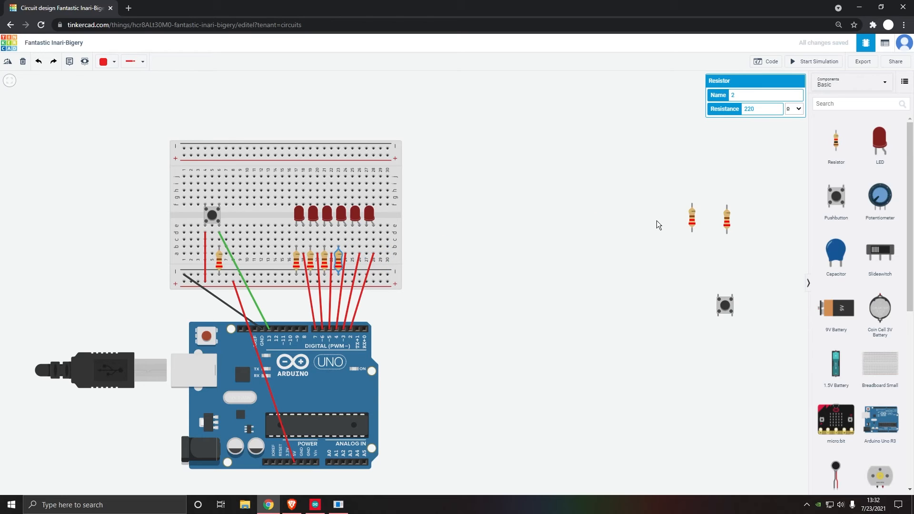
left_click_drag(693, 209, 354, 262)
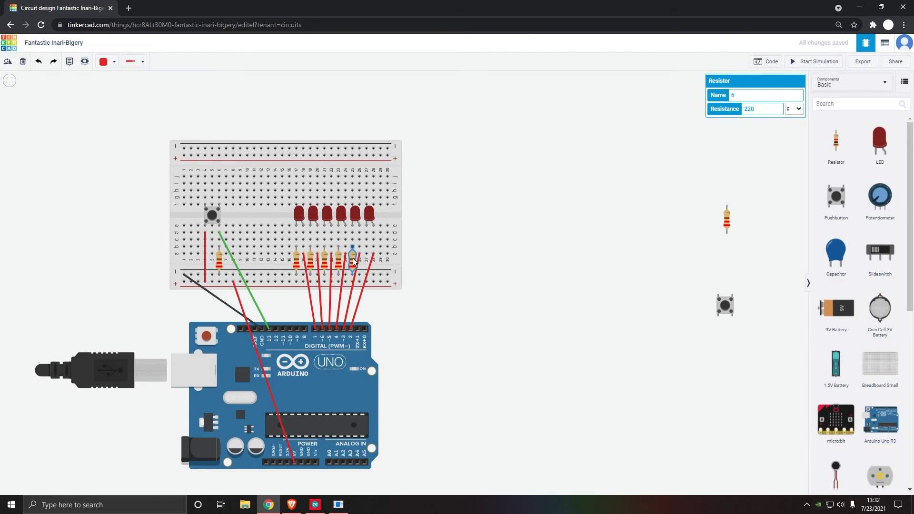
left_click_drag(719, 225, 338, 272)
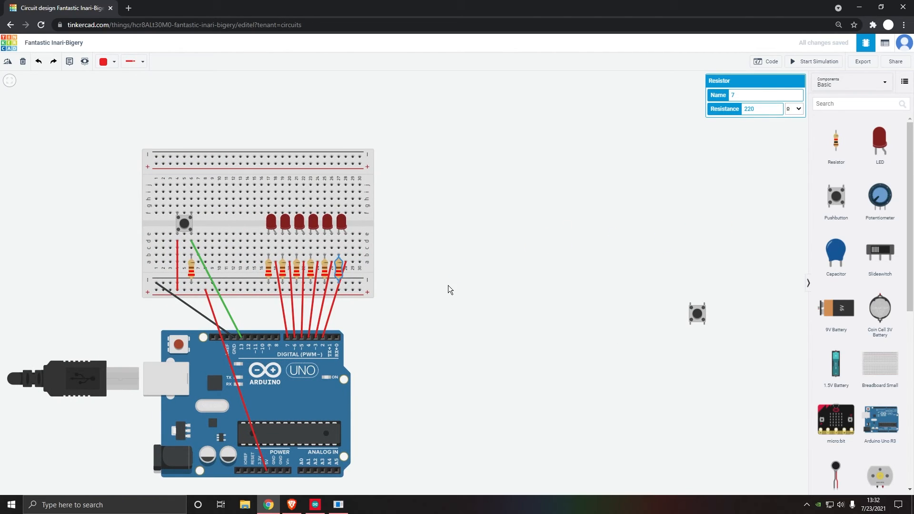
left_click_drag(428, 320, 641, 330)
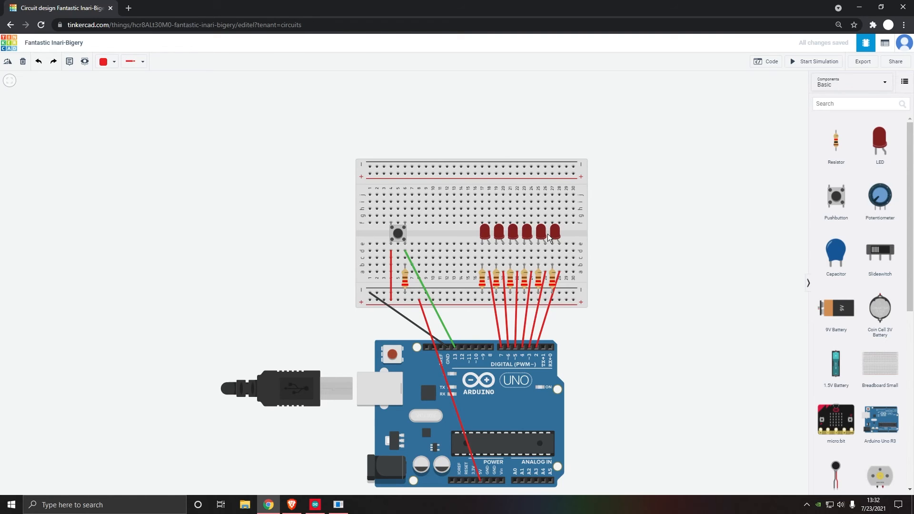
scroll(489, 247, "down", 1)
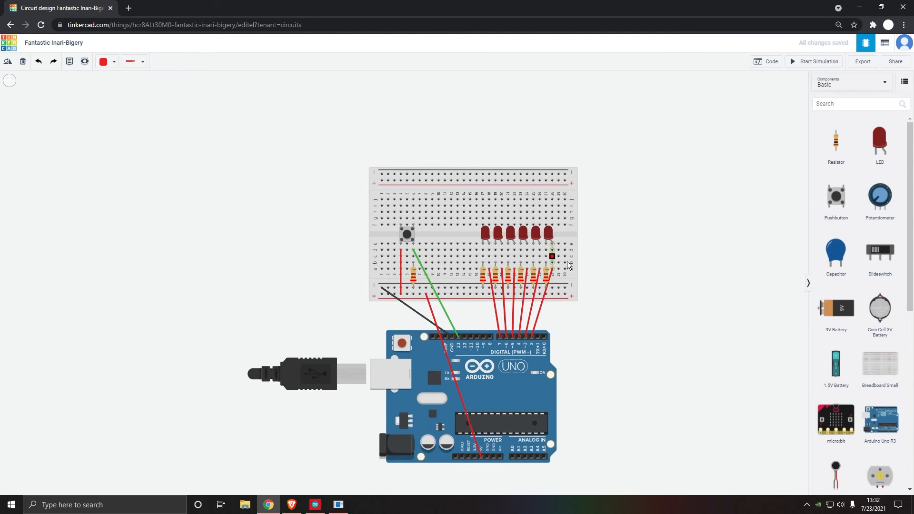